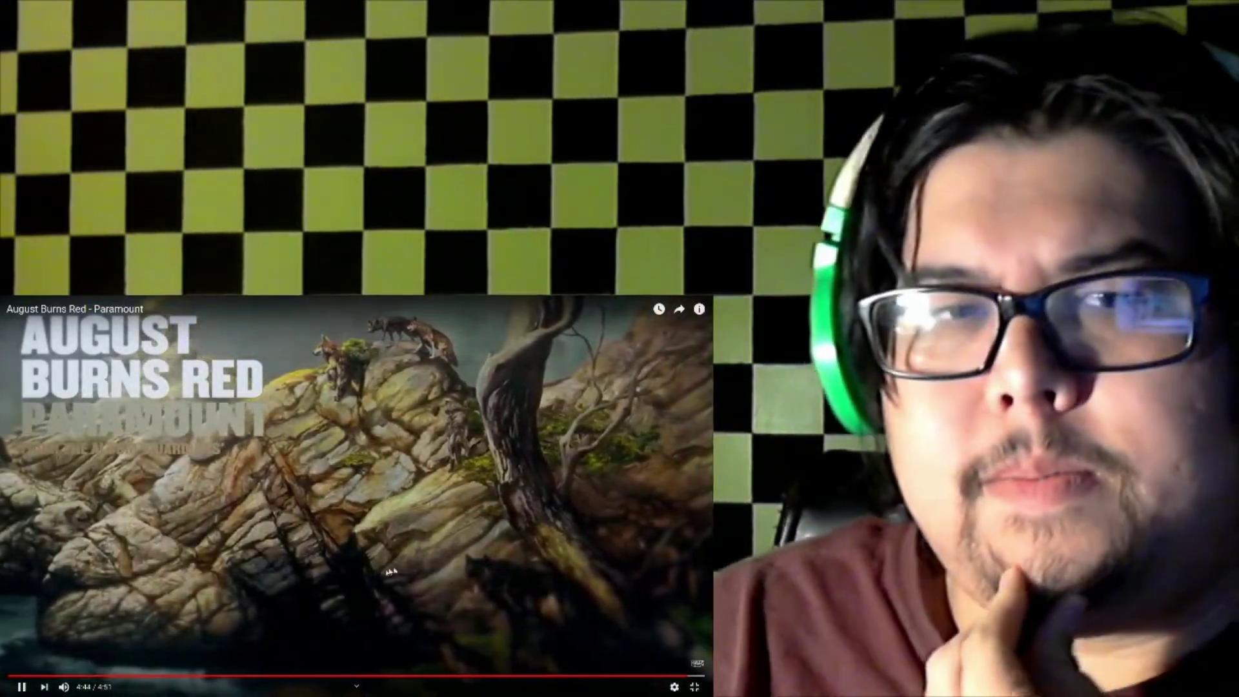
Step: Pause 'Paramount' at 4:46 of 4:51, just before the song ends
click(372, 578)
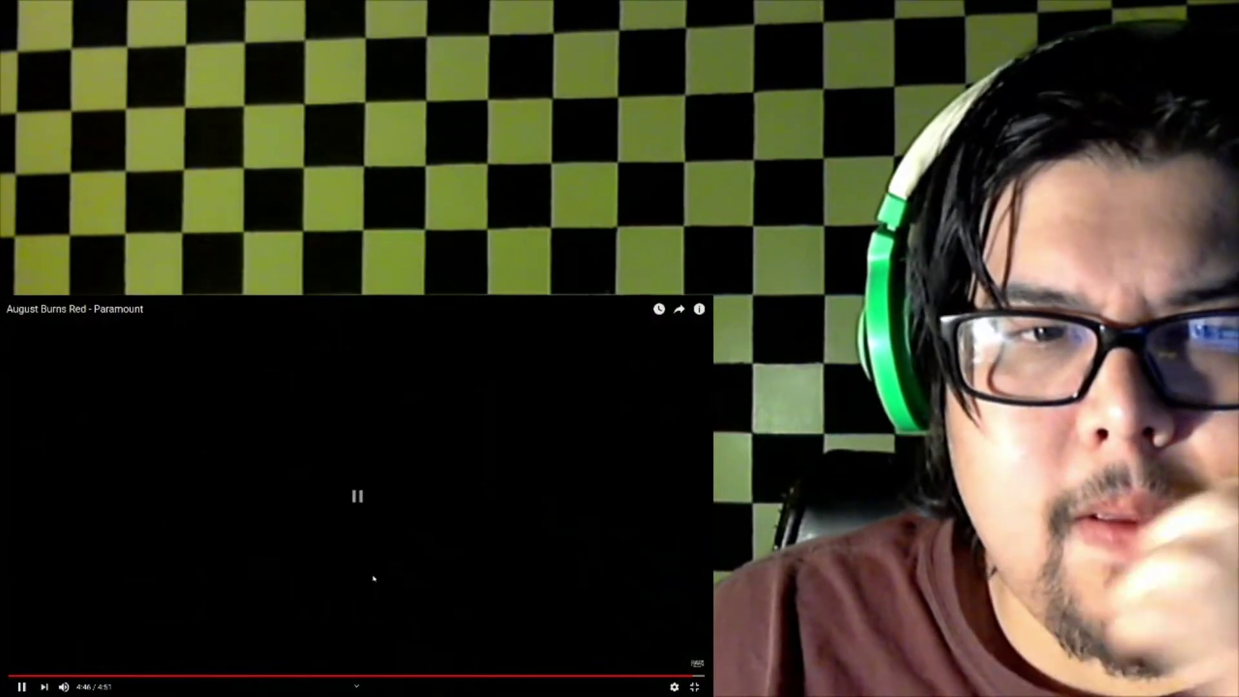